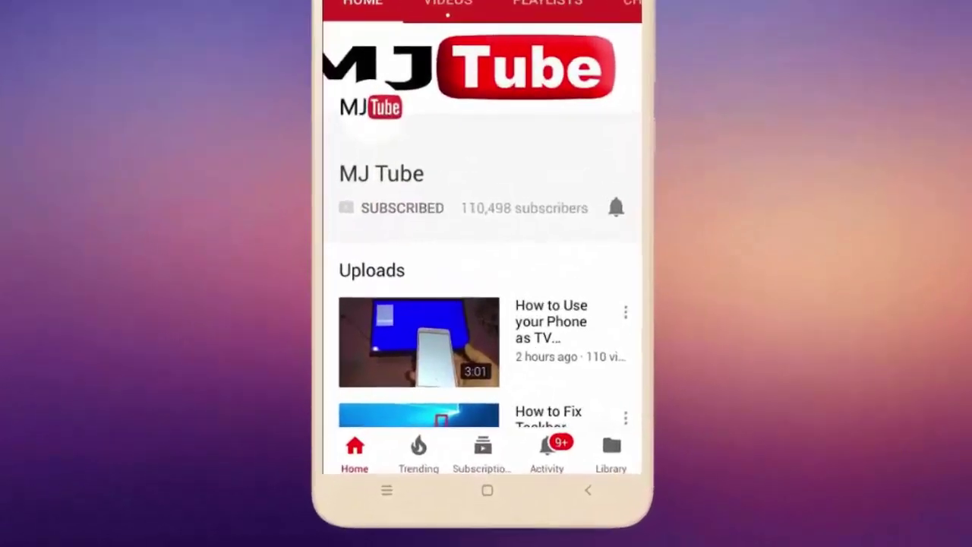
{"action": "left_click", "coordinate": [591, 272]}
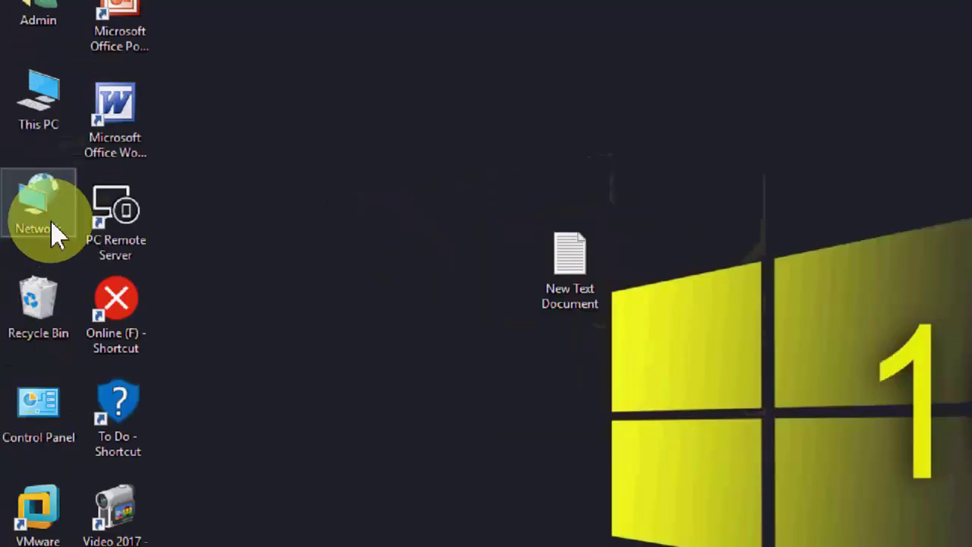
Open the properties of the Ethernet connection from the computer's network adapter settings.
{"action": "left_click", "coordinate": [27, 152]}
{"action": "right_click", "coordinate": [53, 224]}
{"action": "left_click", "coordinate": [169, 449]}
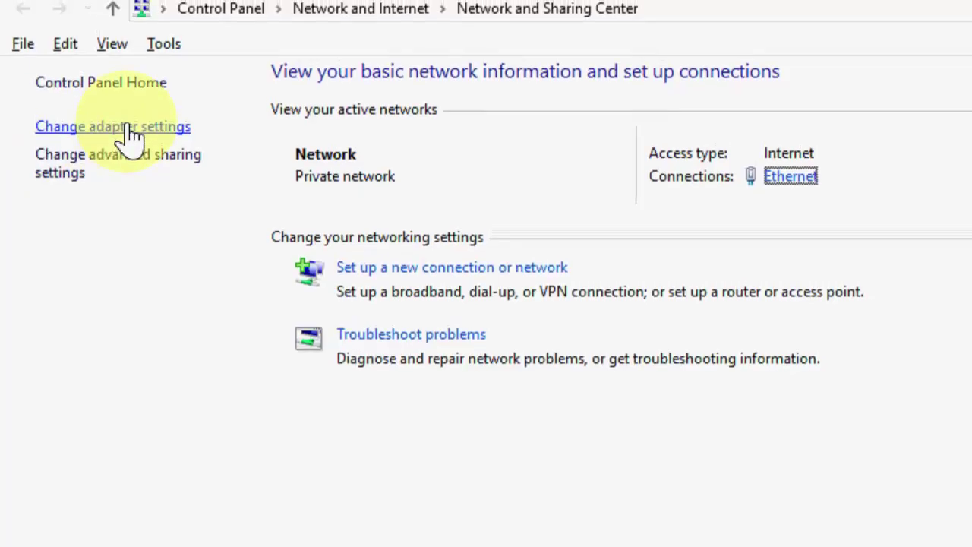
{"action": "left_click", "coordinate": [130, 129]}
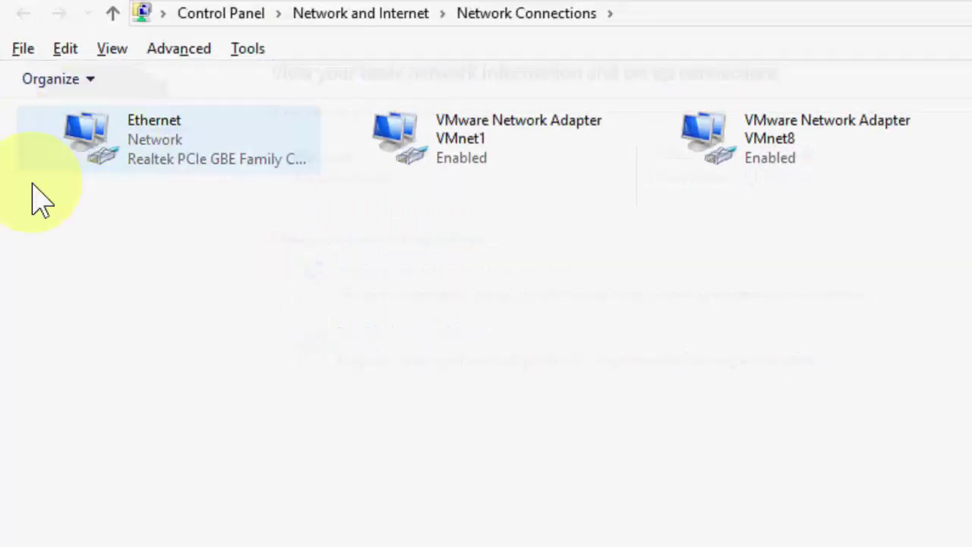
{"action": "right_click", "coordinate": [152, 155]}
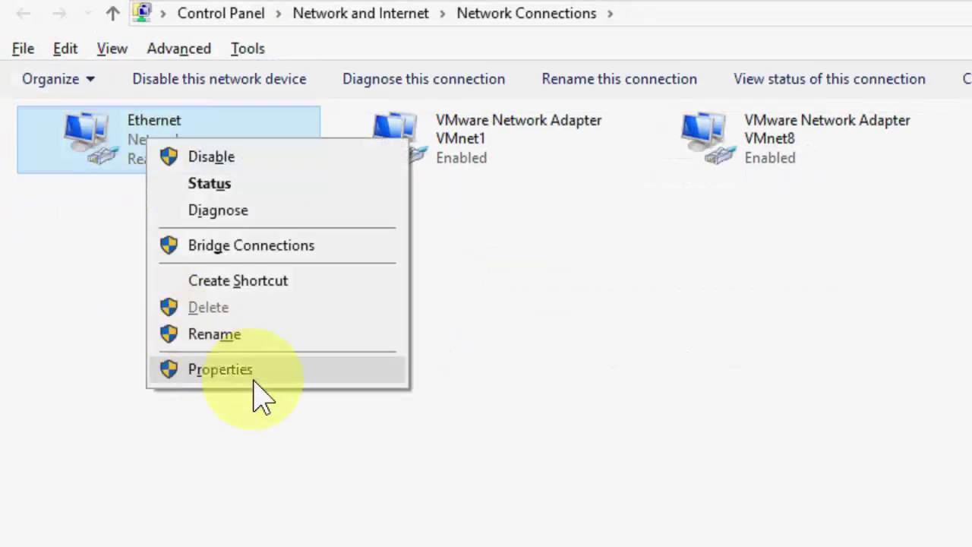
{"action": "left_click", "coordinate": [274, 391]}
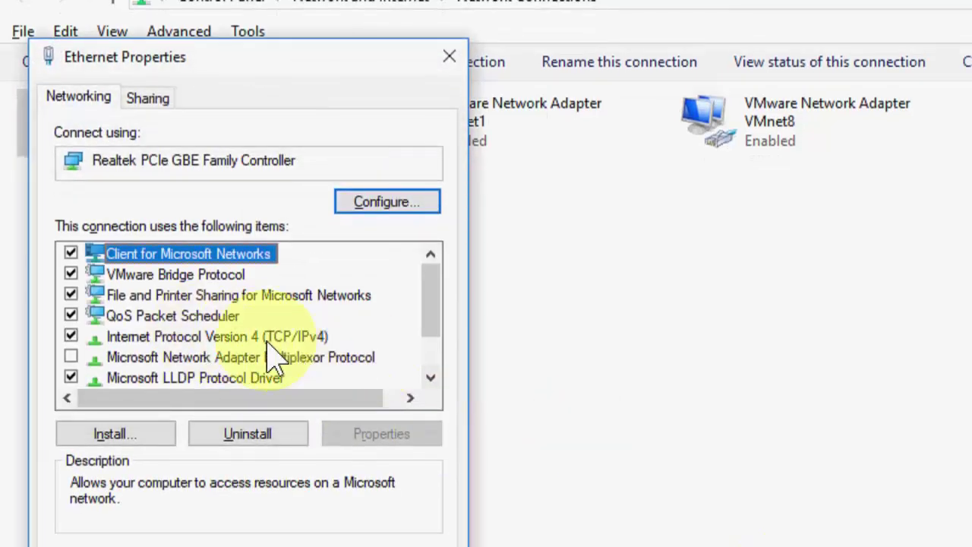
Set the Ethernet connection's IPv4 DNS servers manually to preferred 1.1.1.1 and alternate 1.0.0.1.
{"action": "left_click", "coordinate": [303, 340]}
{"action": "left_click", "coordinate": [368, 437]}
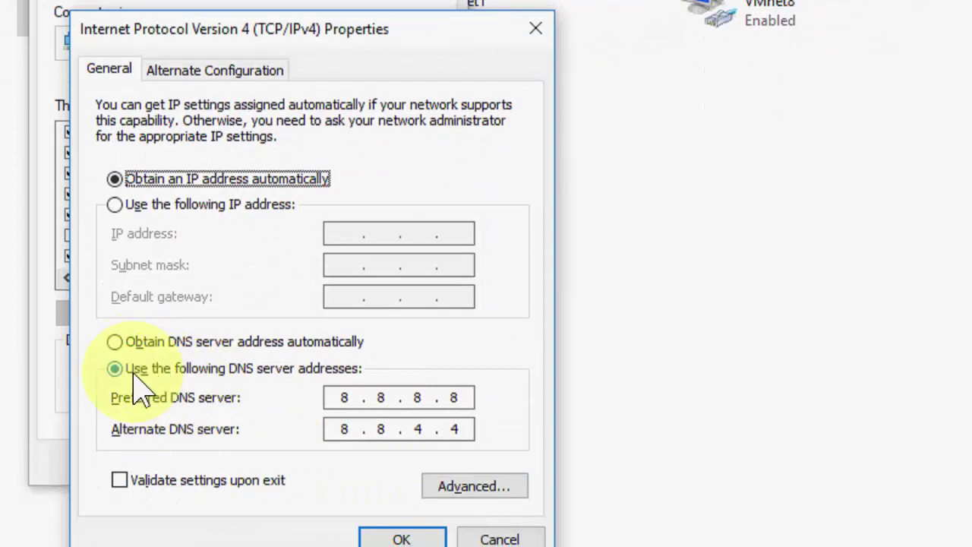
{"action": "left_click", "coordinate": [135, 373]}
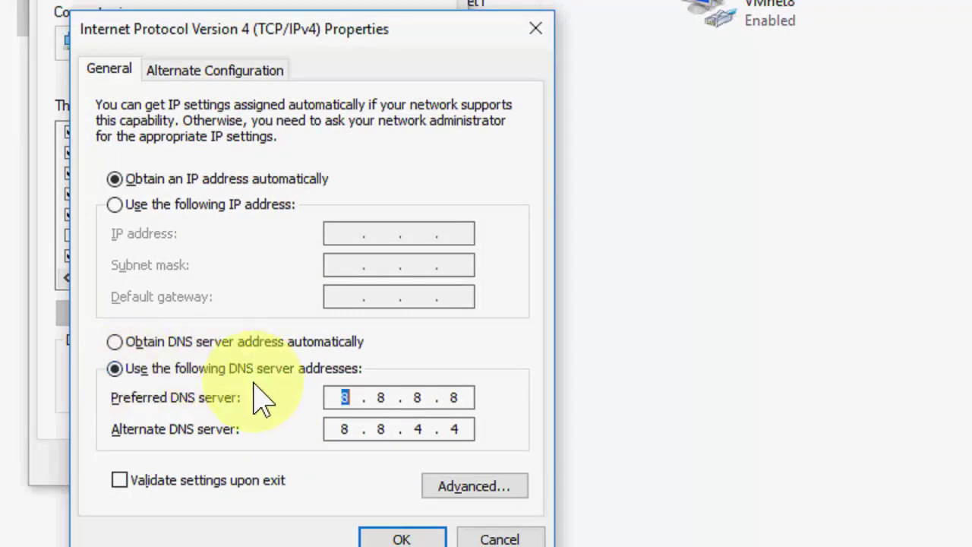
{"action": "type", "text": "1.0.0.1"}
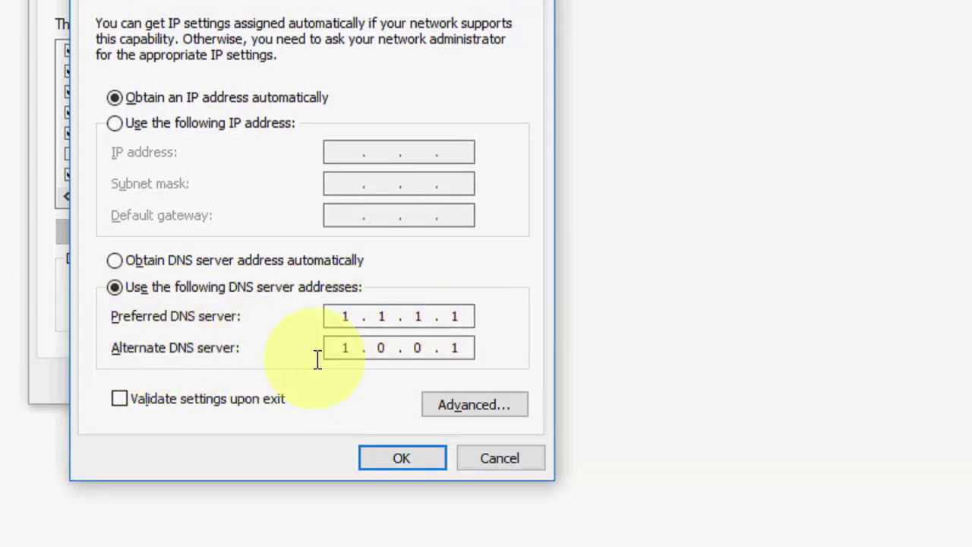
{"action": "left_click", "coordinate": [420, 458]}
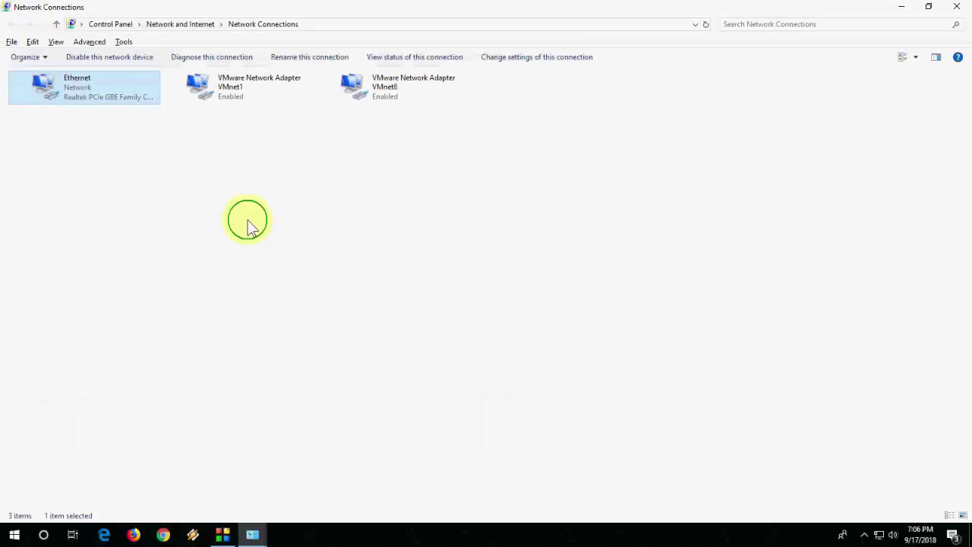
Close the open network windows and refresh the desktop.
{"action": "right_click", "coordinate": [248, 222]}
{"action": "left_click", "coordinate": [189, 212]}
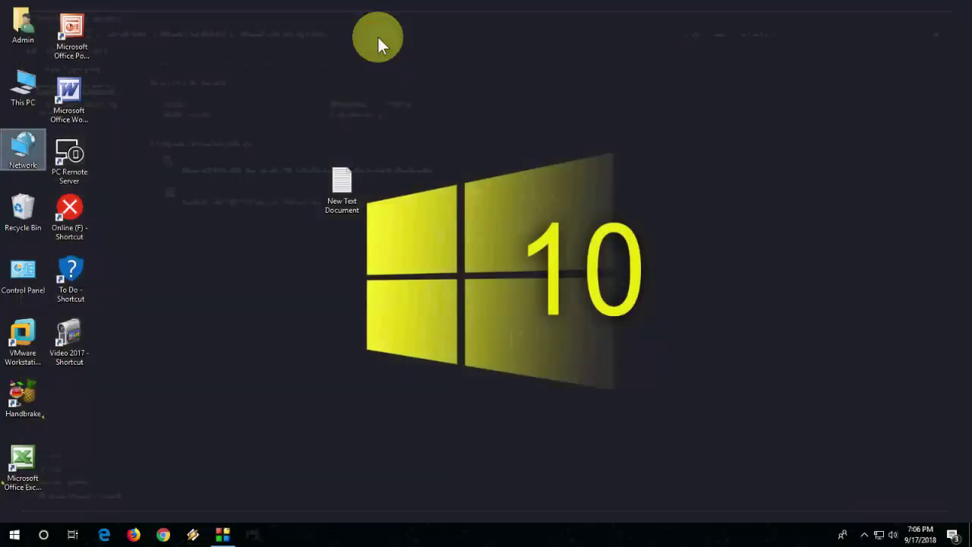
{"action": "right_click", "coordinate": [378, 35]}
{"action": "left_click", "coordinate": [402, 73]}
Search Windows for "edit" and open the Edit group policy tool.
{"action": "key", "text": "super"}
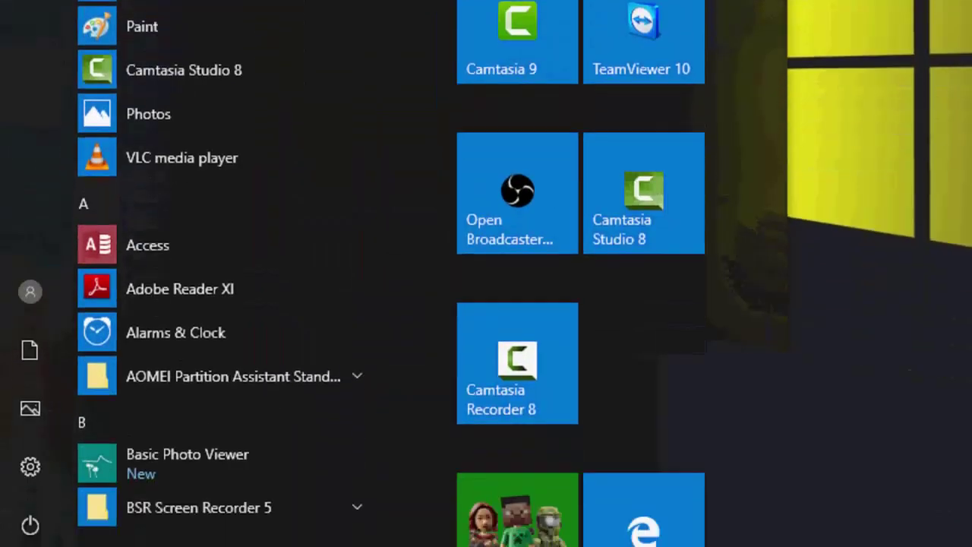
{"action": "type", "text": "edit"}
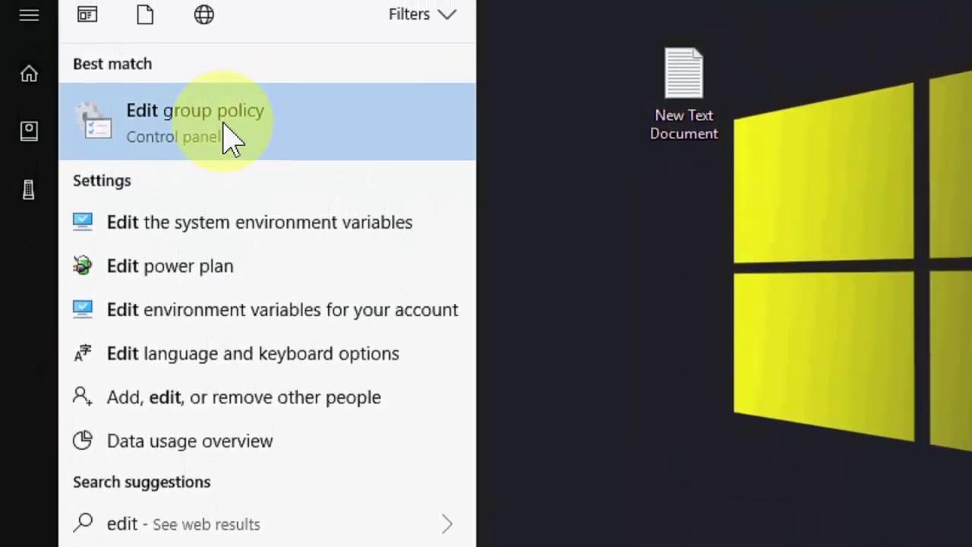
{"action": "left_click", "coordinate": [241, 126]}
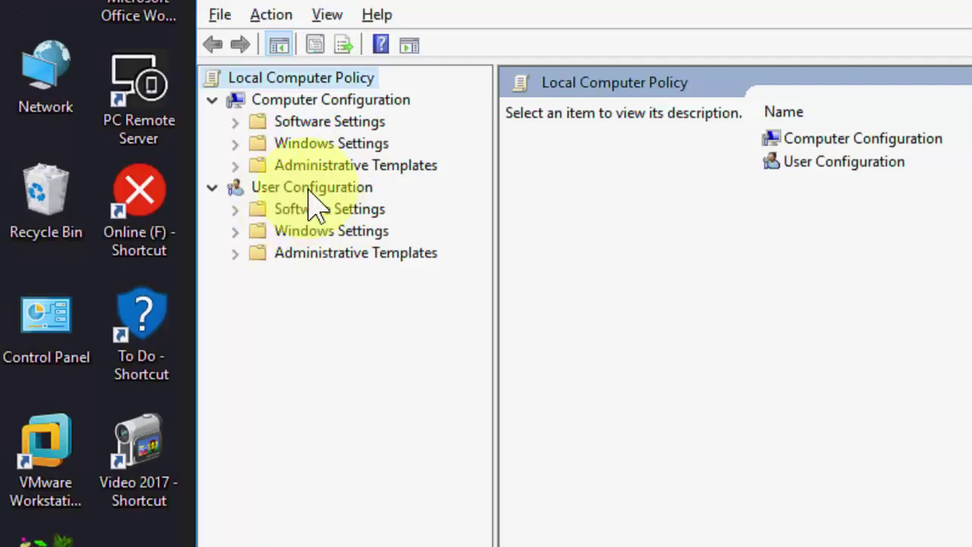
Open the QoS Packet Scheduler policies under Computer Configuration, Administrative Templates, Network.
{"action": "left_click", "coordinate": [347, 104]}
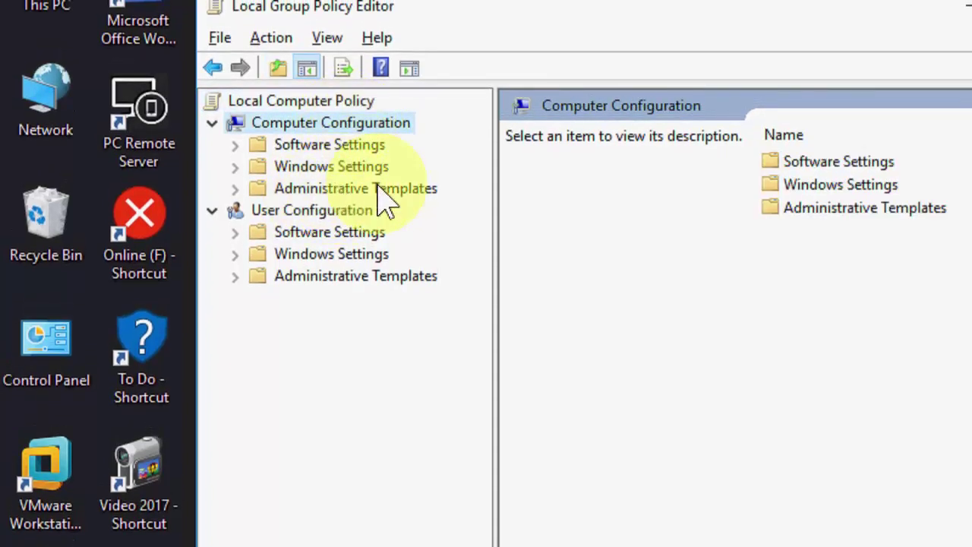
{"action": "left_click", "coordinate": [383, 192]}
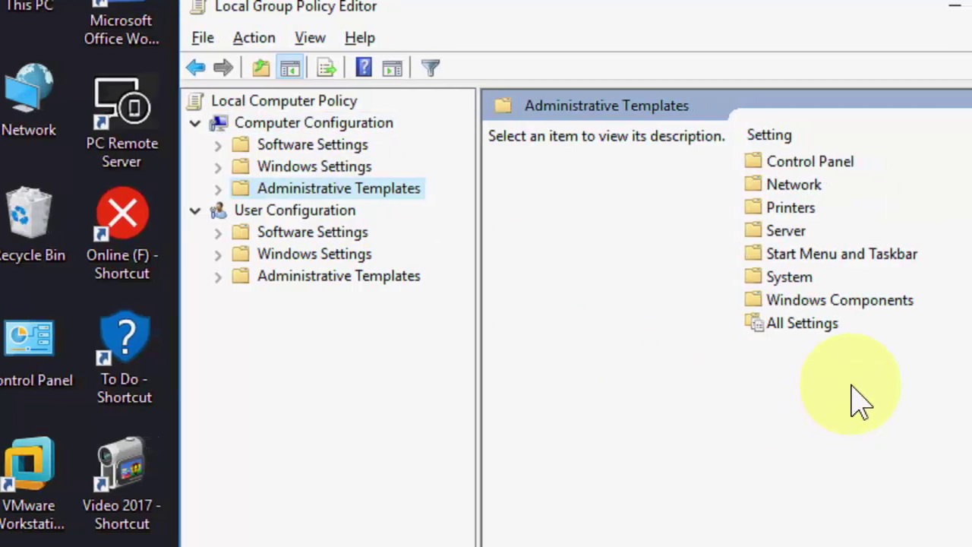
{"action": "left_click", "coordinate": [791, 185]}
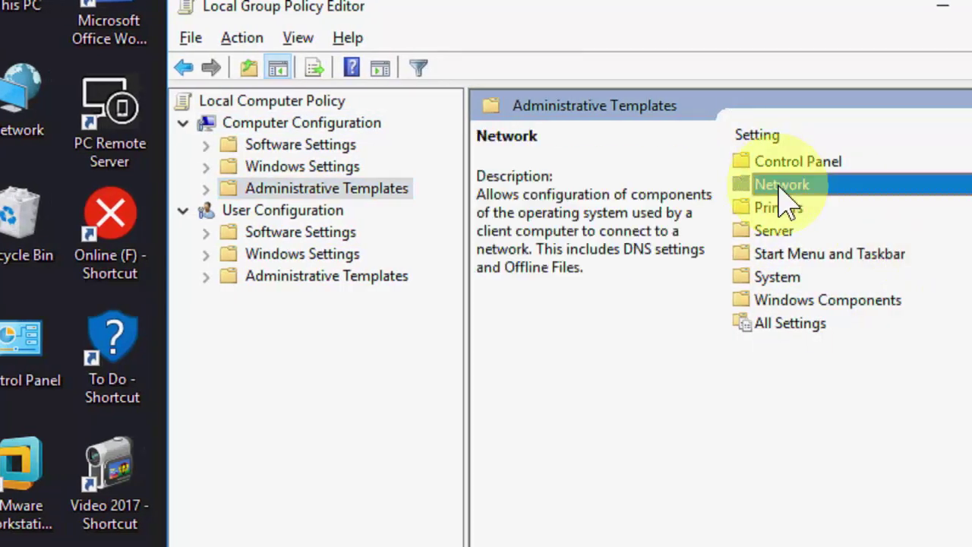
{"action": "double_click", "coordinate": [779, 188]}
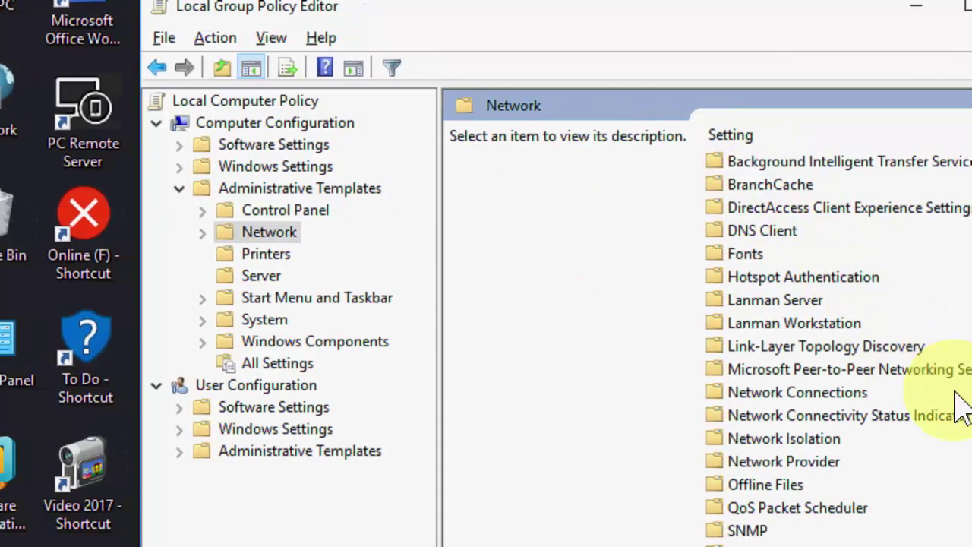
{"action": "left_click", "coordinate": [745, 393]}
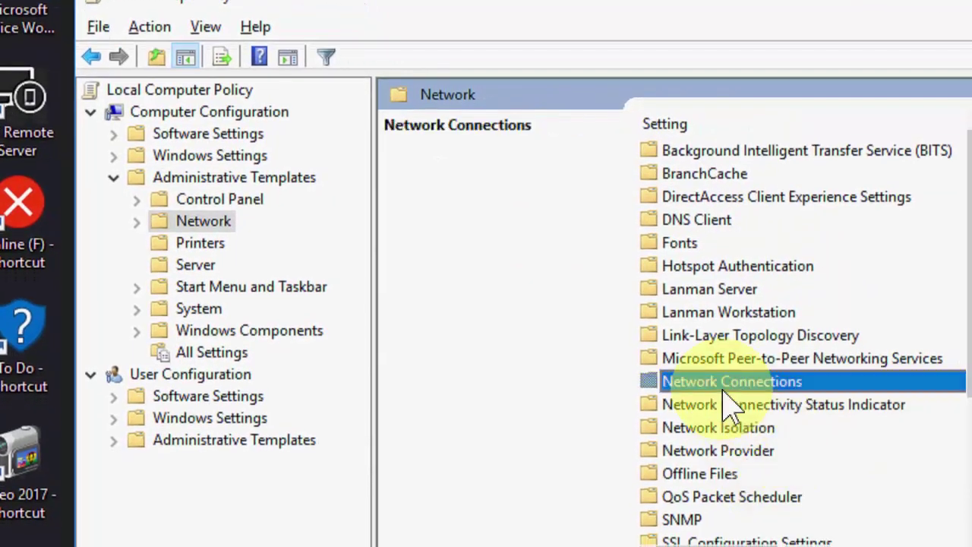
{"action": "left_click", "coordinate": [751, 494]}
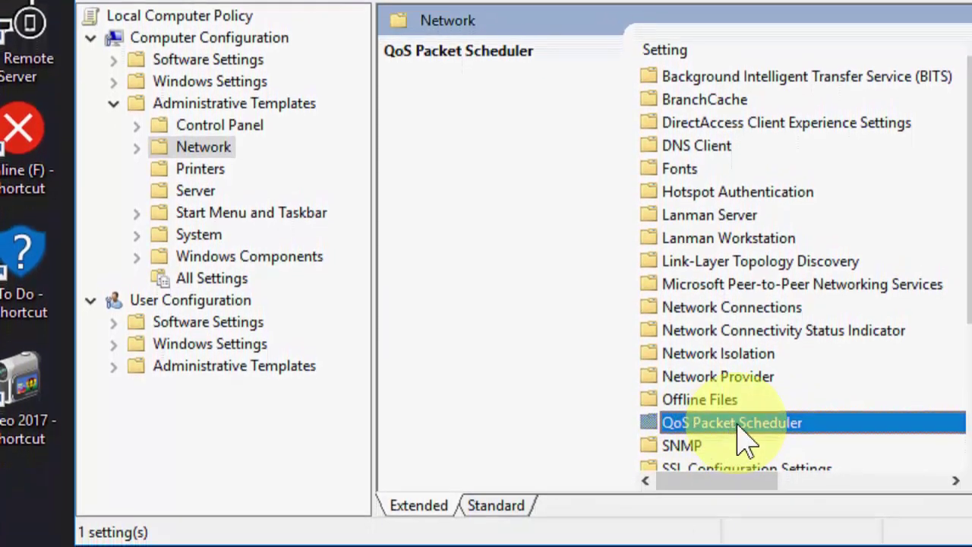
{"action": "double_click", "coordinate": [737, 424]}
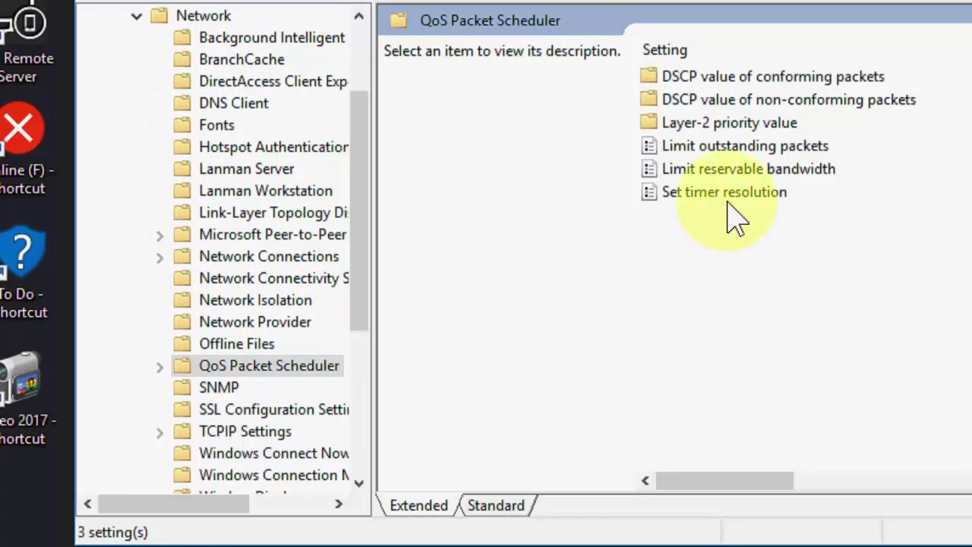
Enable the Limit reservable bandwidth policy with a bandwidth limit of 0 percent.
{"action": "left_click", "coordinate": [666, 171]}
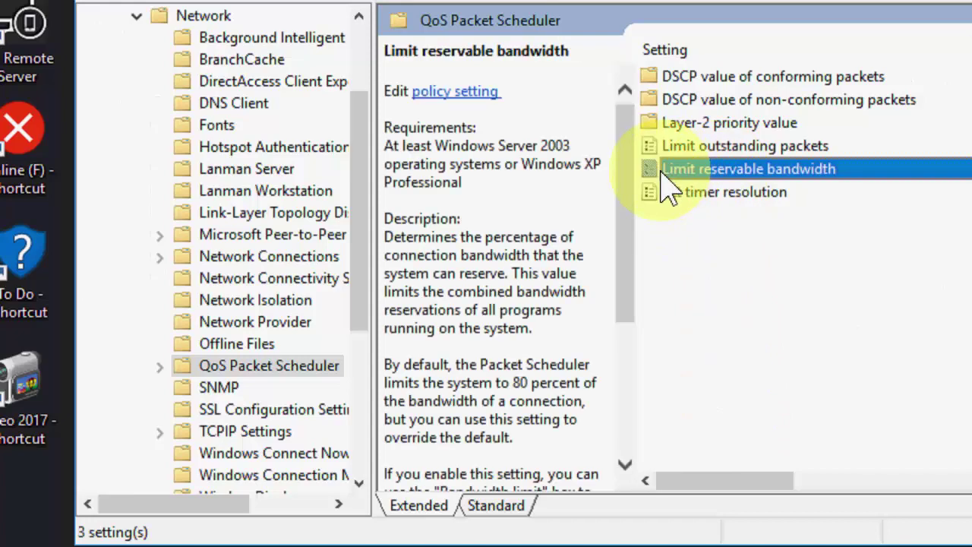
{"action": "double_click", "coordinate": [663, 173]}
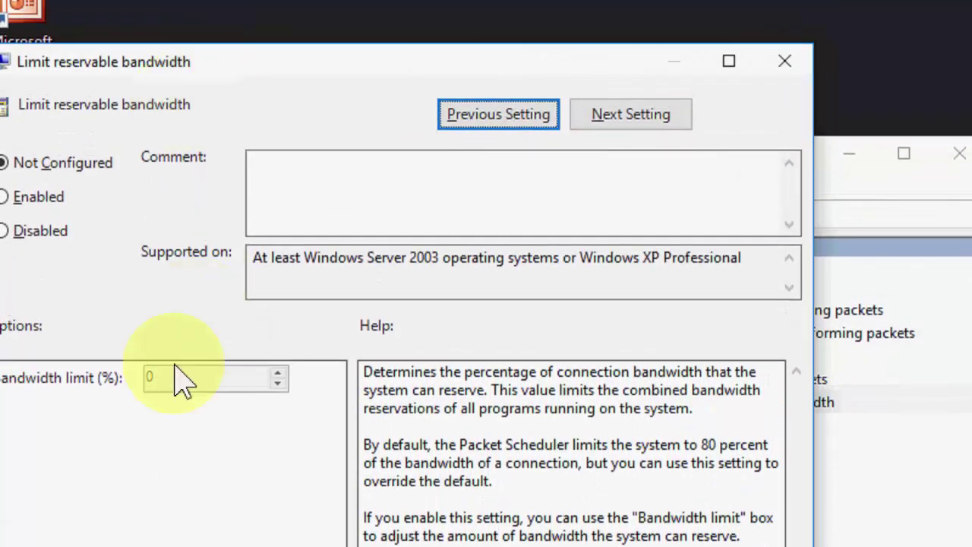
{"action": "left_click", "coordinate": [24, 202]}
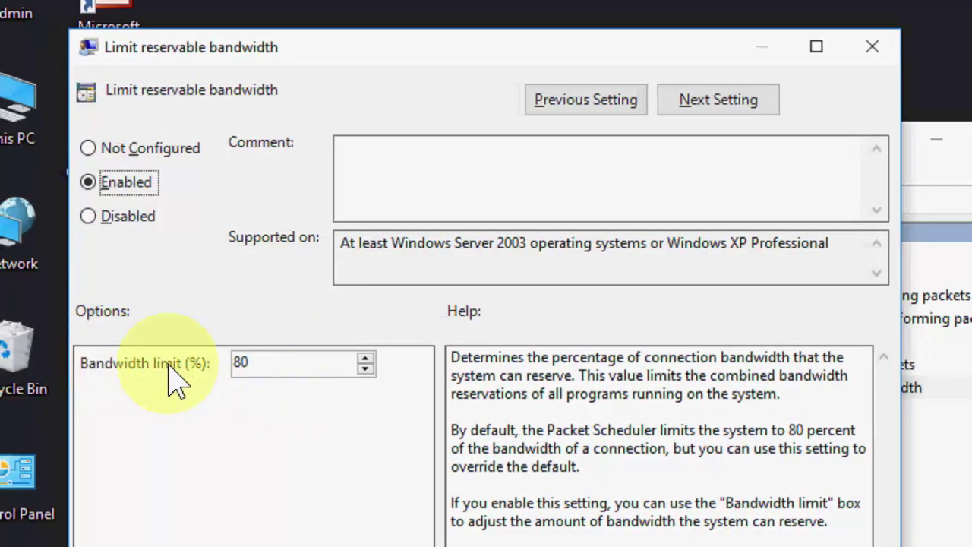
{"action": "double_click", "coordinate": [285, 368]}
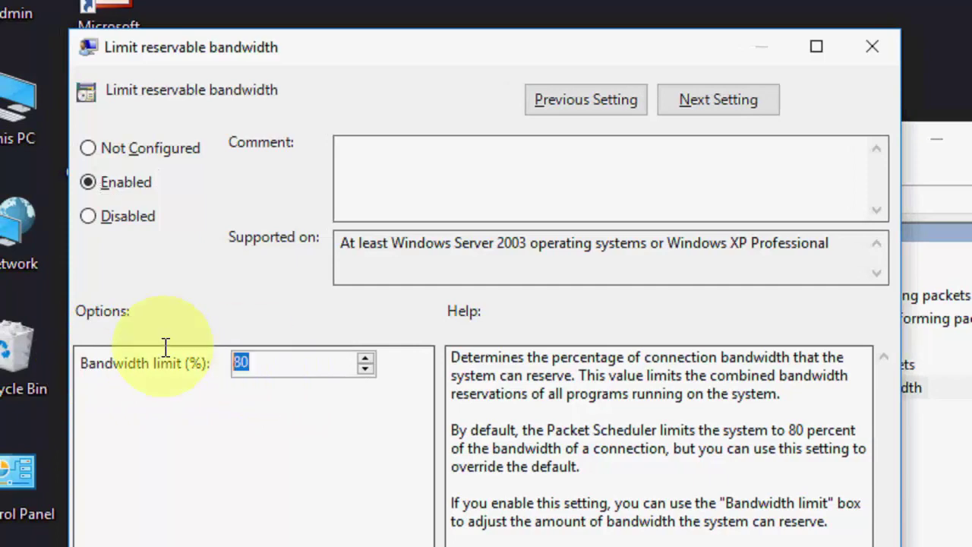
{"action": "type", "text": "0"}
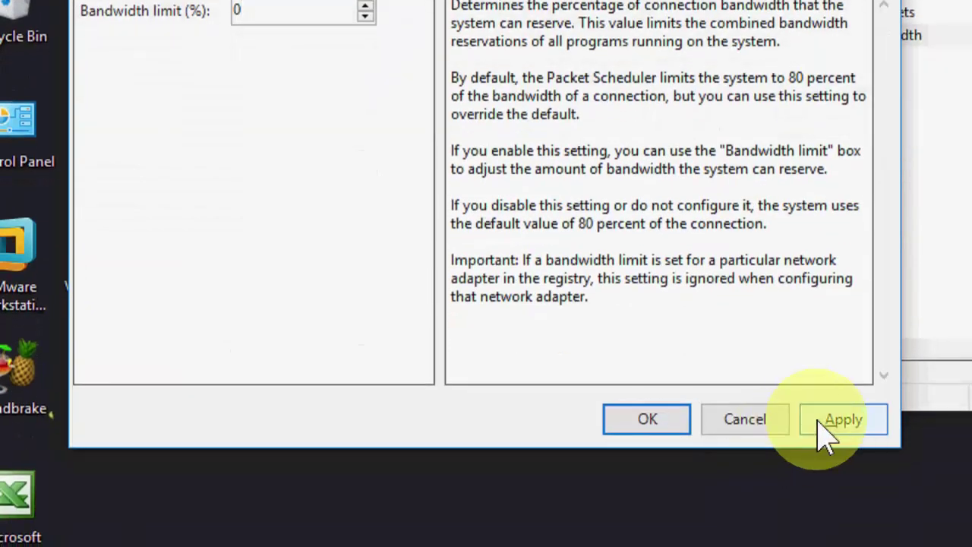
{"action": "key", "text": "Return"}
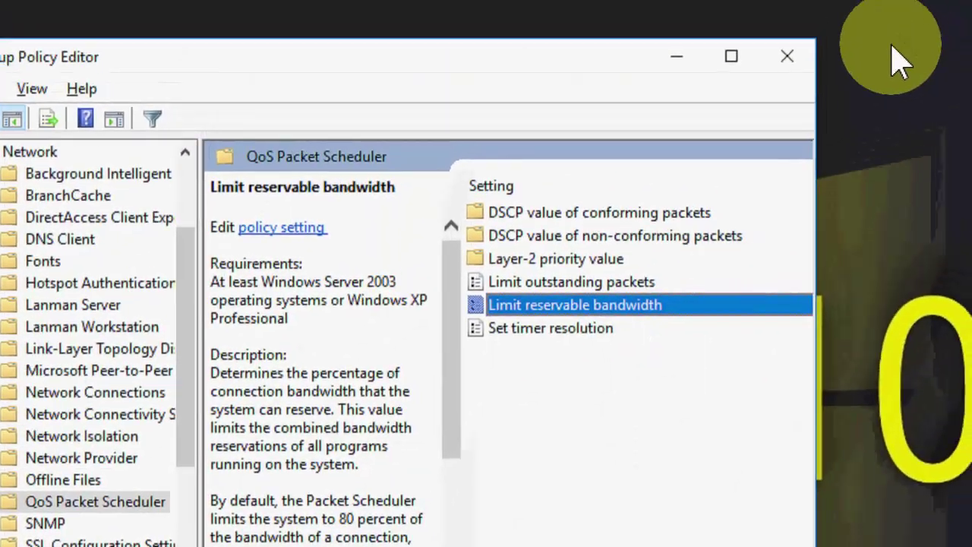
Close the Local Group Policy Editor and refresh the desktop.
{"action": "left_click", "coordinate": [923, 17]}
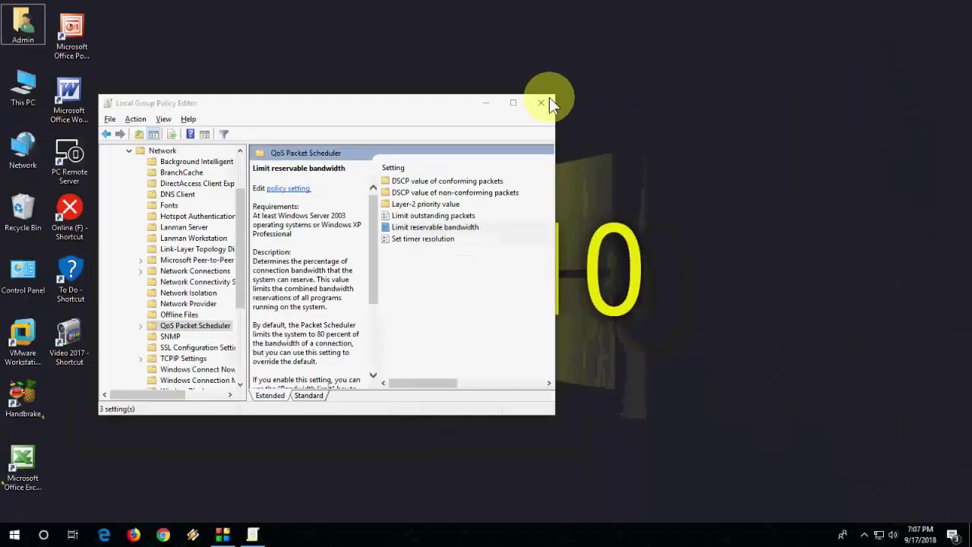
{"action": "left_click", "coordinate": [542, 103]}
{"action": "right_click", "coordinate": [375, 73]}
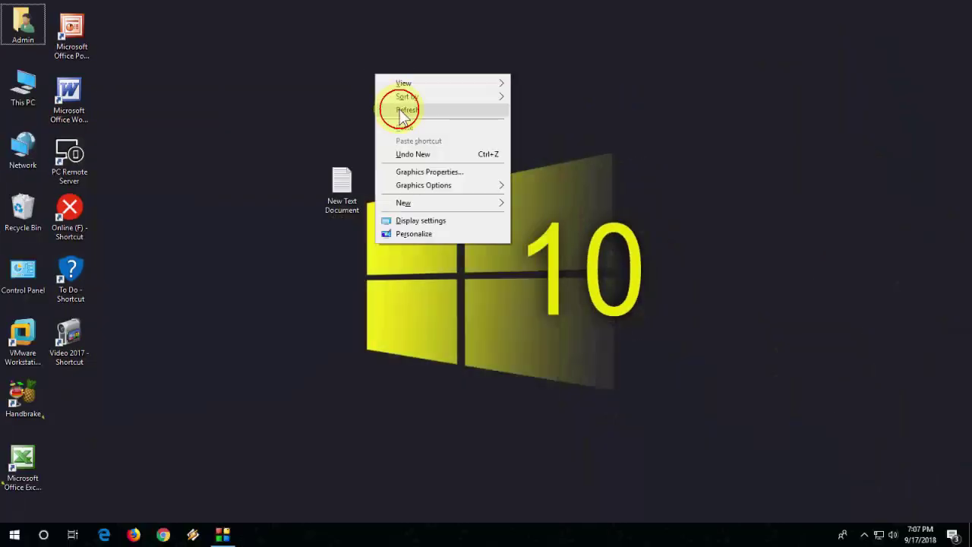
{"action": "left_click", "coordinate": [405, 110]}
Search Windows for the Command Prompt and launch it as administrator.
{"action": "key", "text": "super"}
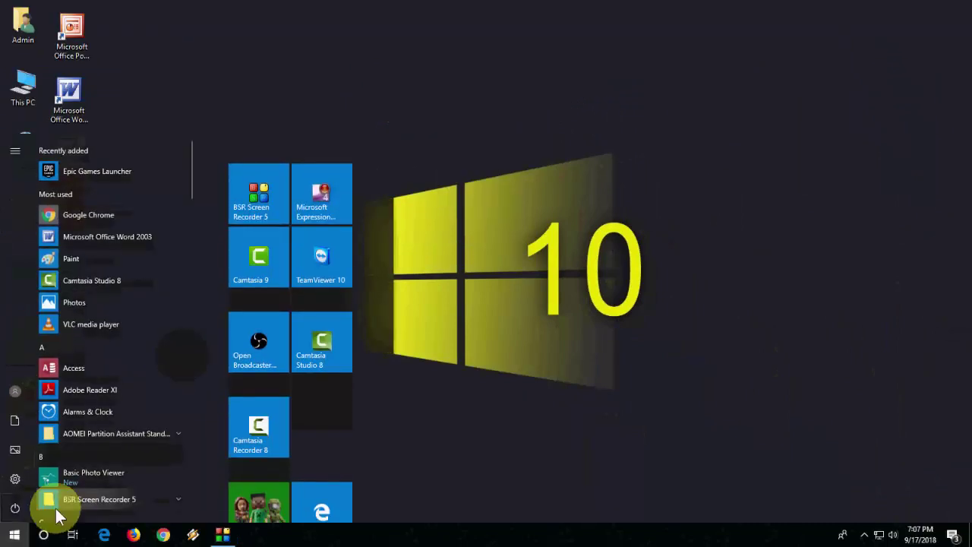
{"action": "type", "text": "cnmd"}
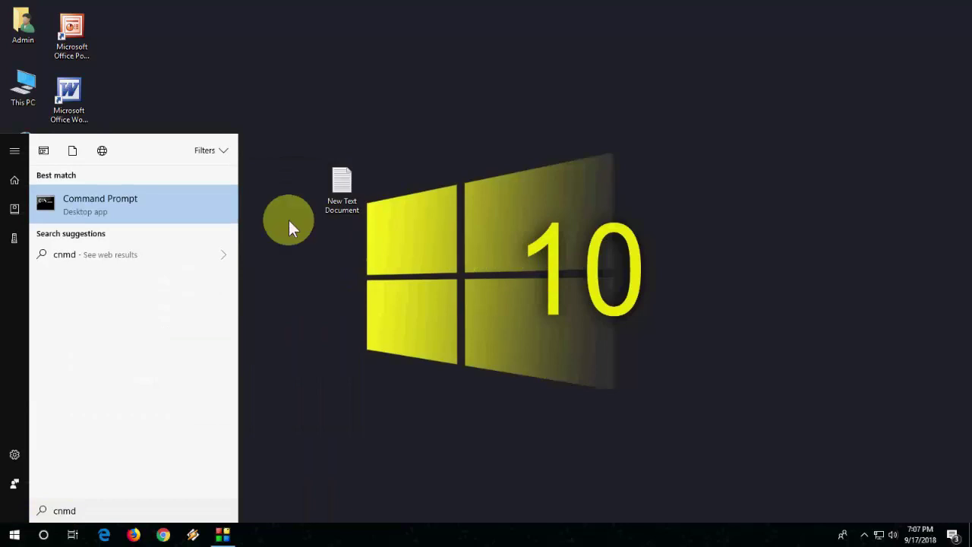
{"action": "right_click", "coordinate": [143, 200]}
{"action": "left_click", "coordinate": [128, 213]}
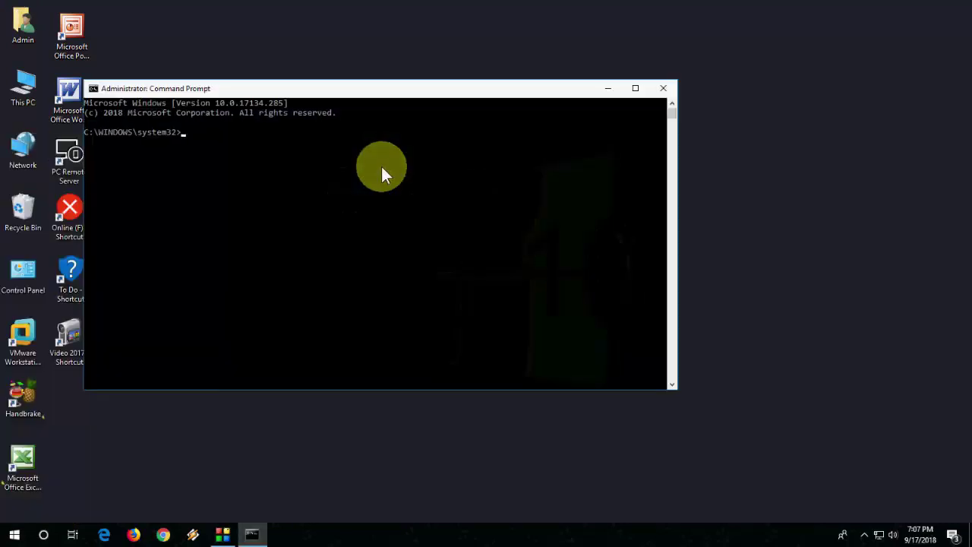
Run "netsh interface tcp set global autotuning=disabled" in the Command Prompt and close its window.
{"action": "type", "text": "netsh interface tcp set global autotuning=disabled"}
{"action": "left_click", "coordinate": [385, 21]}
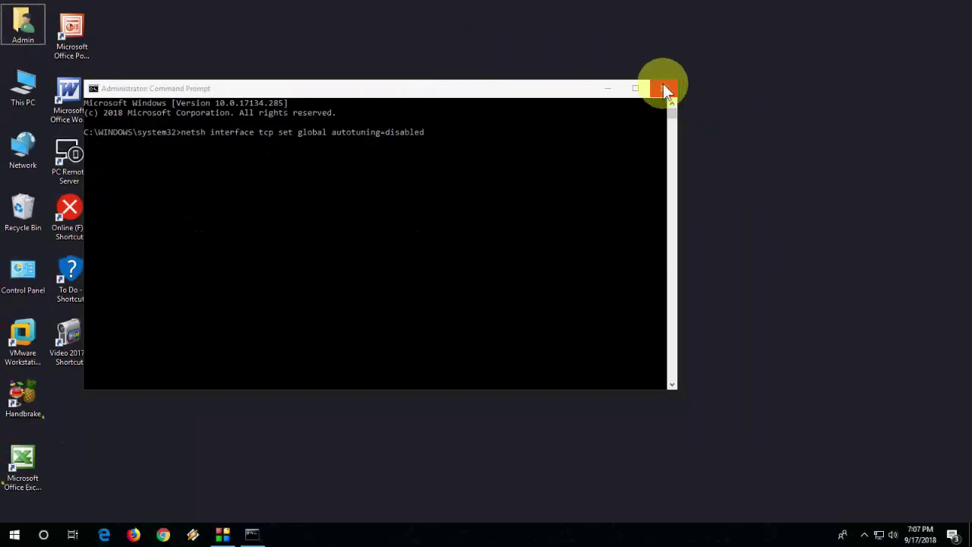
{"action": "left_click", "coordinate": [665, 90]}
{"action": "right_click", "coordinate": [436, 73]}
{"action": "left_click", "coordinate": [471, 107]}
Open the Windows Temp folder with the Run command "temp" and delete all its contents with administrator permission.
{"action": "key", "text": "super+r"}
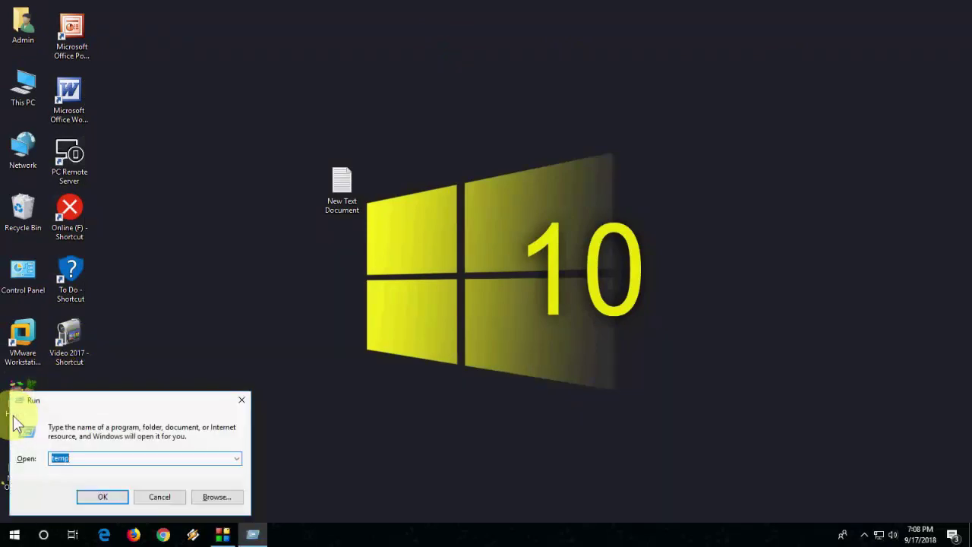
{"action": "key", "text": "Return"}
{"action": "key", "text": "ctrl+a"}
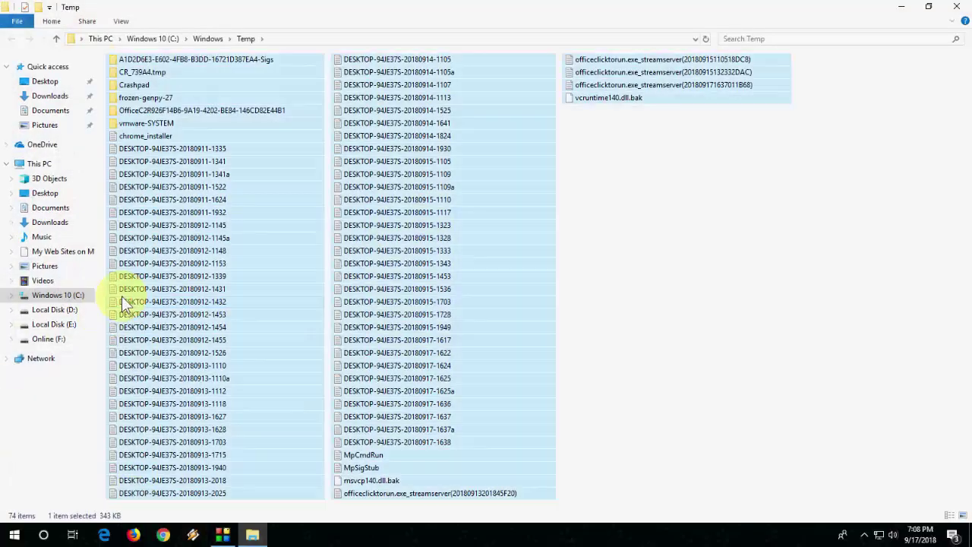
{"action": "key", "text": "Delete"}
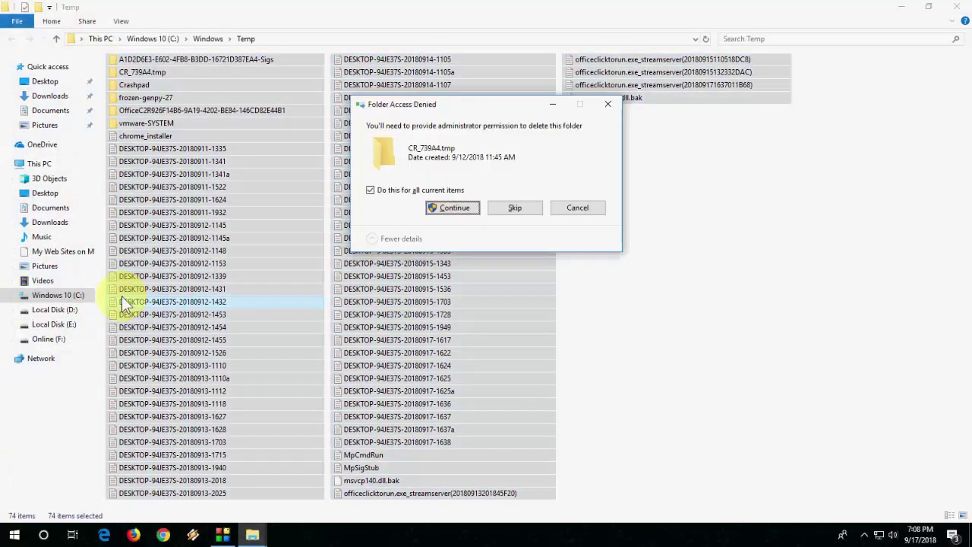
{"action": "left_click", "coordinate": [467, 213]}
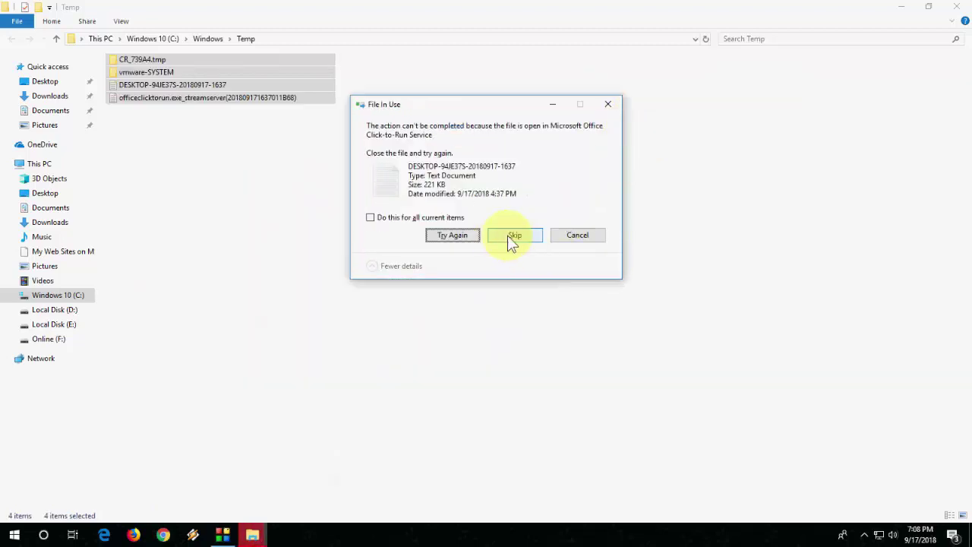
Skip the in-use files for all current items and cancel deleting the vmware-SYSTEM folder.
{"action": "left_click", "coordinate": [509, 235]}
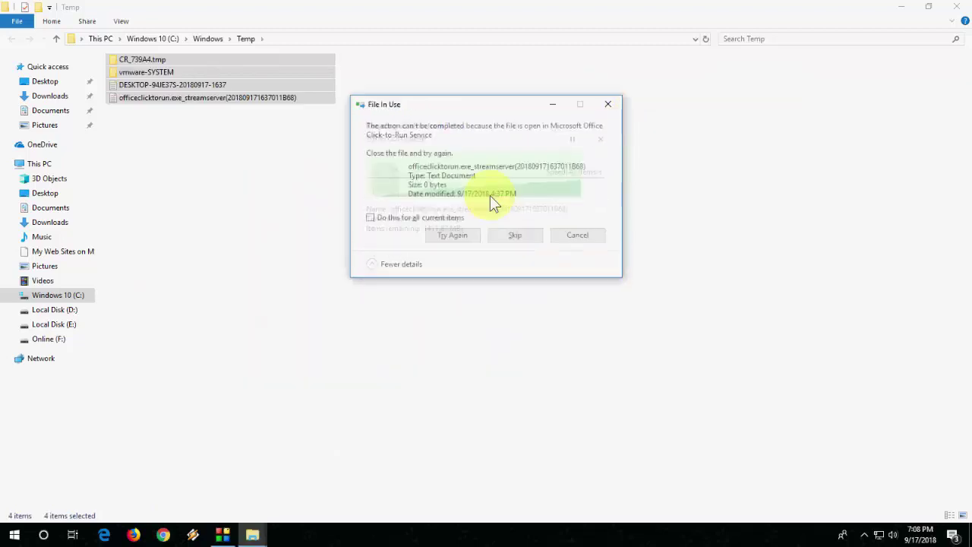
{"action": "left_click", "coordinate": [372, 217]}
{"action": "left_click", "coordinate": [510, 235]}
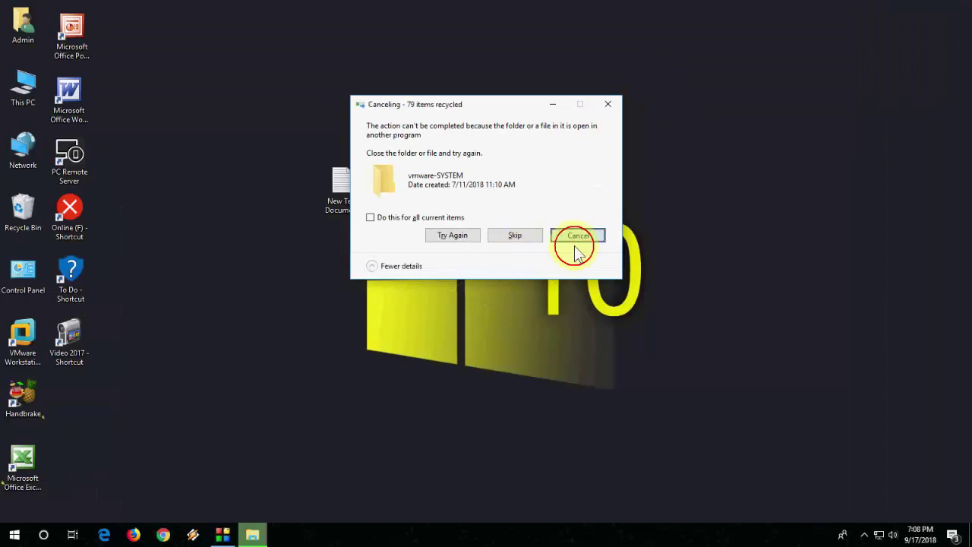
{"action": "left_click", "coordinate": [575, 242]}
Open the user's Temp folder with the Run command "%temp%" and delete all its contents, skipping every item in use.
{"action": "key", "text": "super"}
{"action": "key", "text": "super+r"}
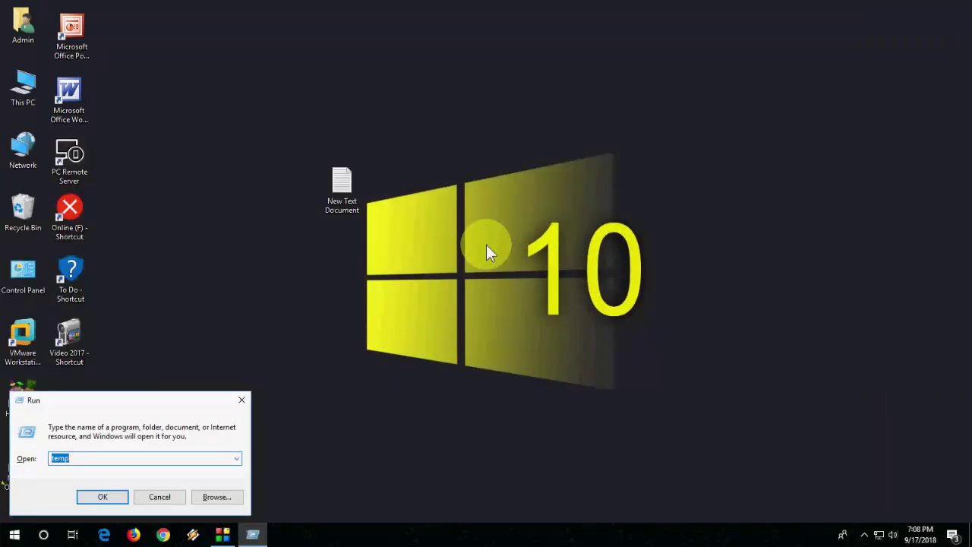
{"action": "type", "text": "%temp"}
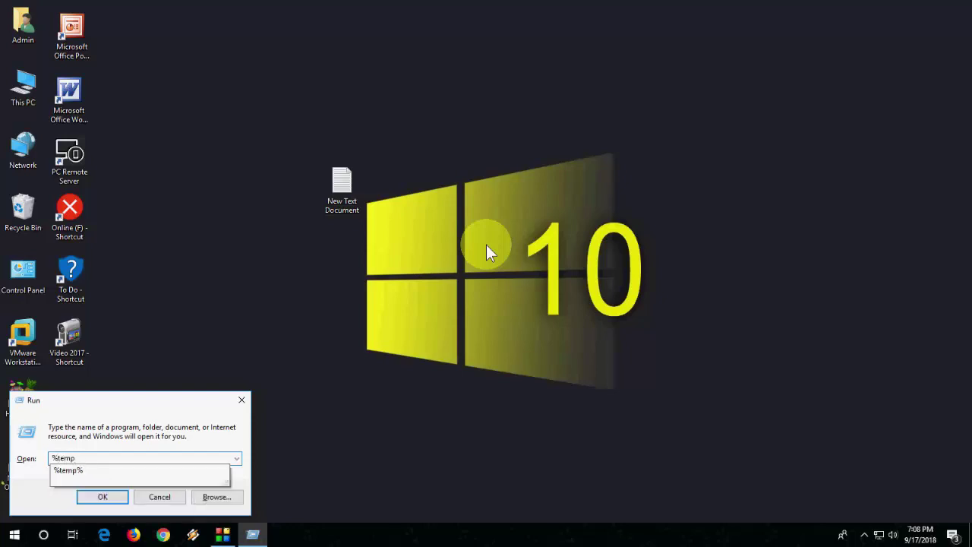
{"action": "type", "text": "%"}
{"action": "key", "text": "Return"}
{"action": "key", "text": "ctrl+a"}
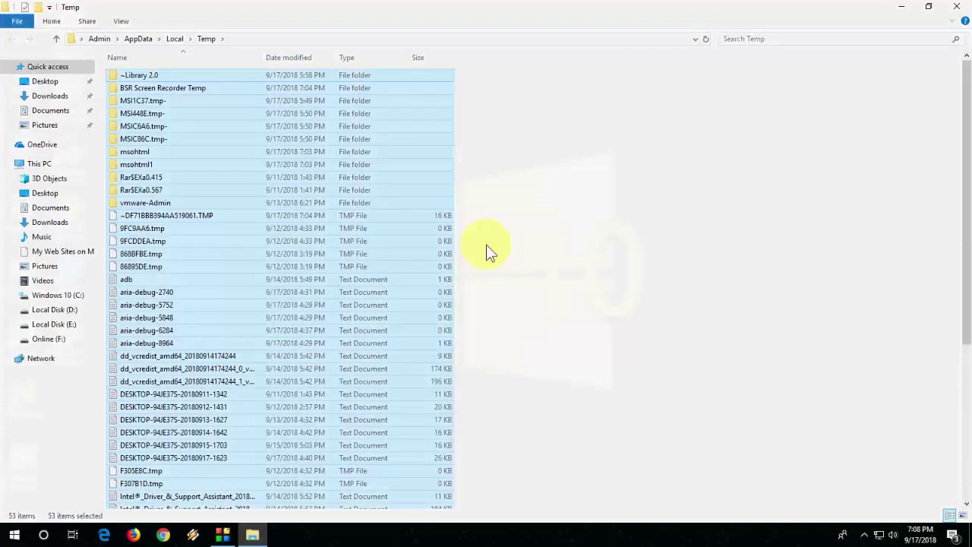
{"action": "key", "text": "Delete"}
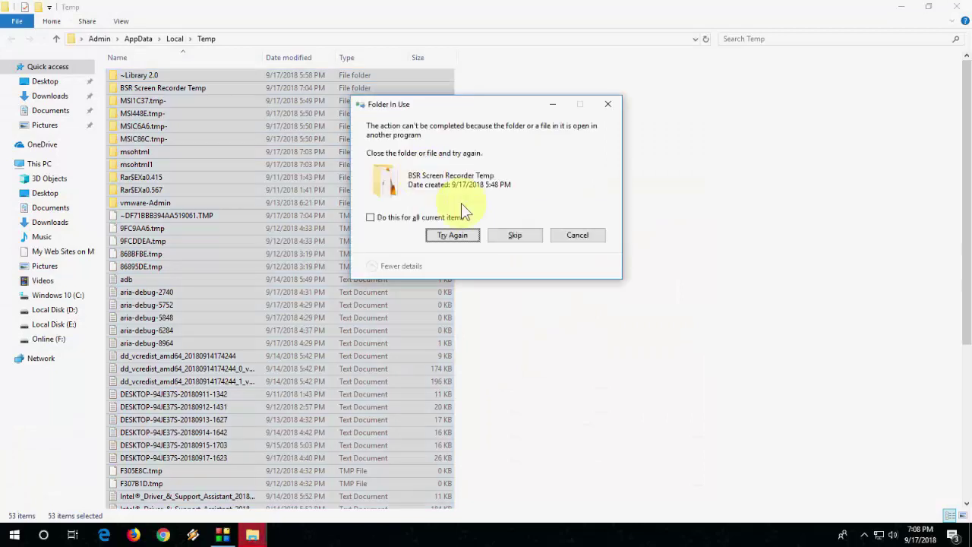
{"action": "left_click", "coordinate": [435, 219]}
{"action": "left_click", "coordinate": [520, 238]}
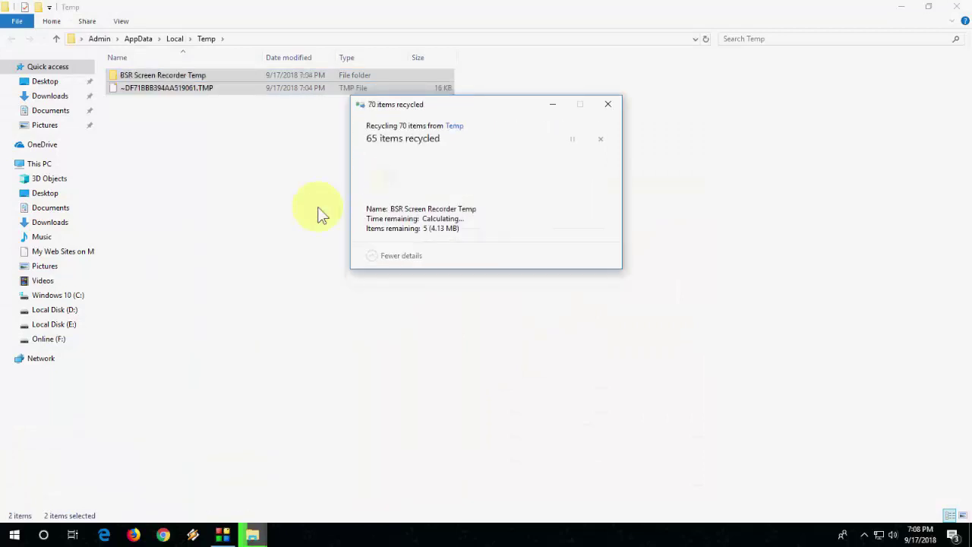
Close the user's Temp folder window and refresh the desktop.
{"action": "left_click", "coordinate": [957, 7]}
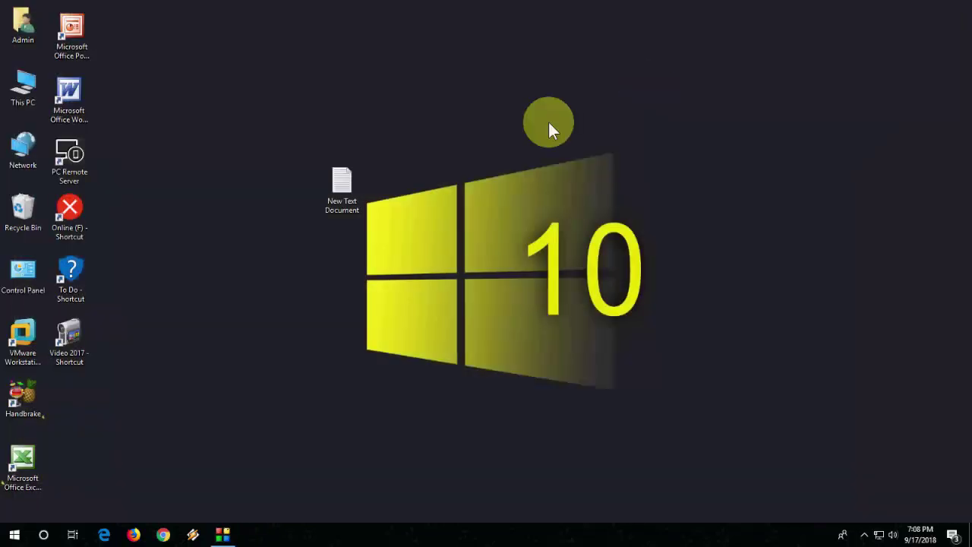
{"action": "right_click", "coordinate": [471, 70]}
{"action": "left_click", "coordinate": [501, 103]}
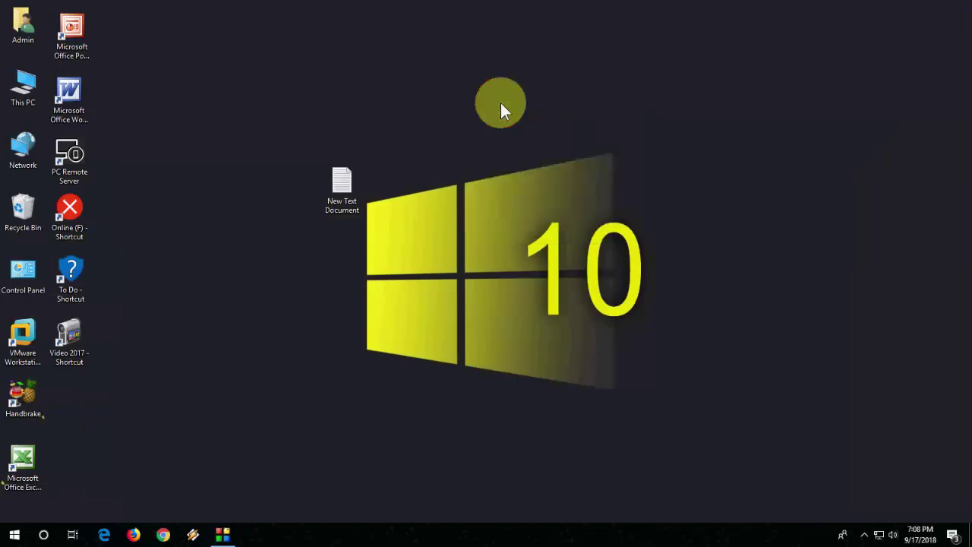